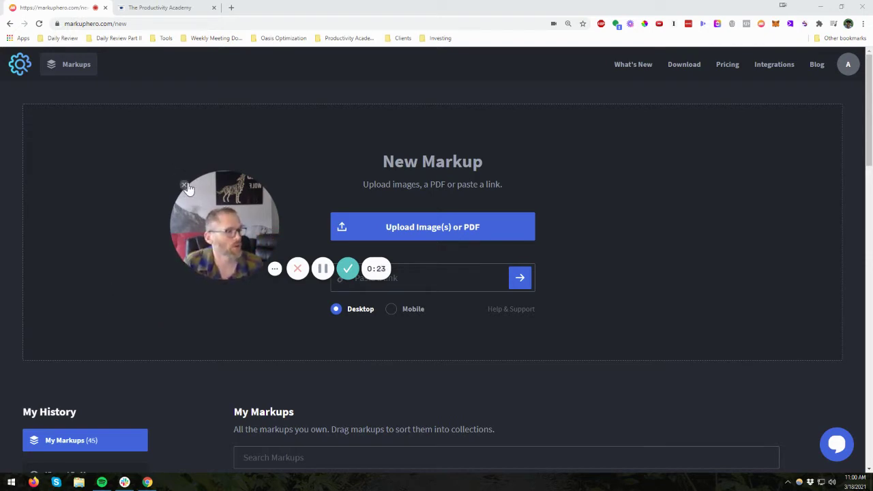
Capture the visible Productivity Academy homepage as a screenshot using the Markup Hero extension.
left_click(183, 191)
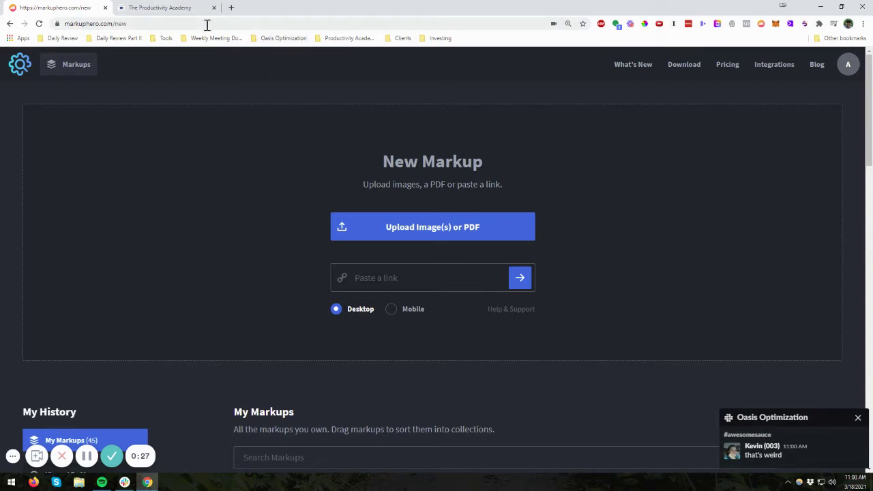
left_click(172, 8)
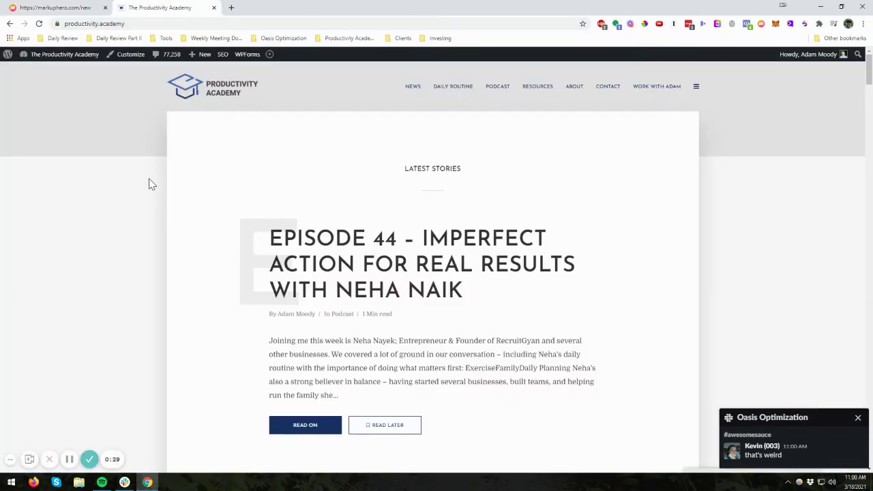
left_click(762, 24)
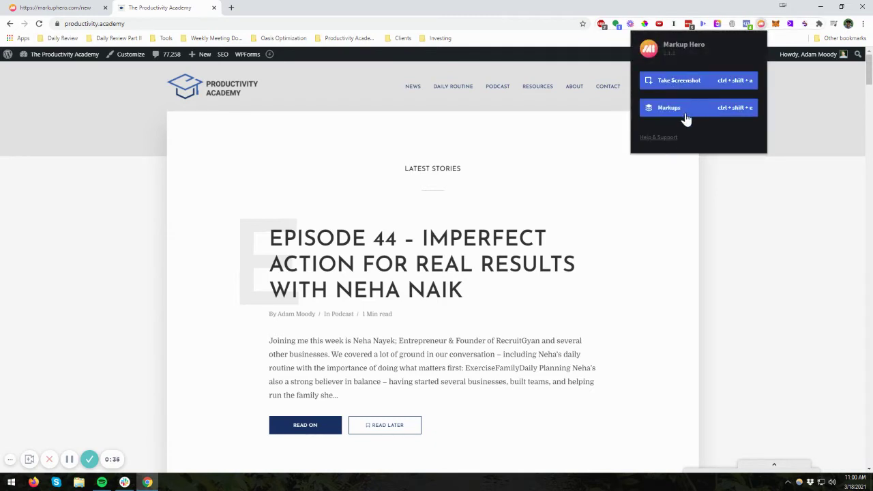
left_click(685, 81)
left_click(686, 83)
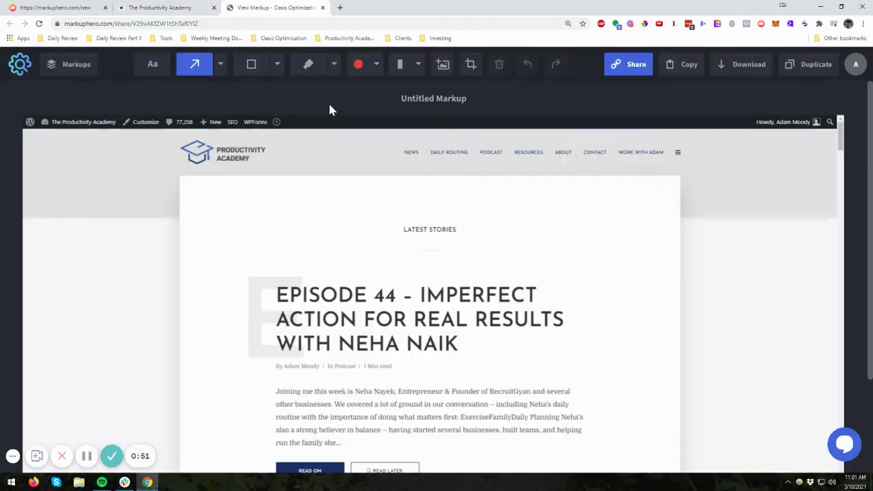
Scroll the screenshot, glance back at the Productivity Academy site, then return to the markup.
scroll(354, 259, "down", 2)
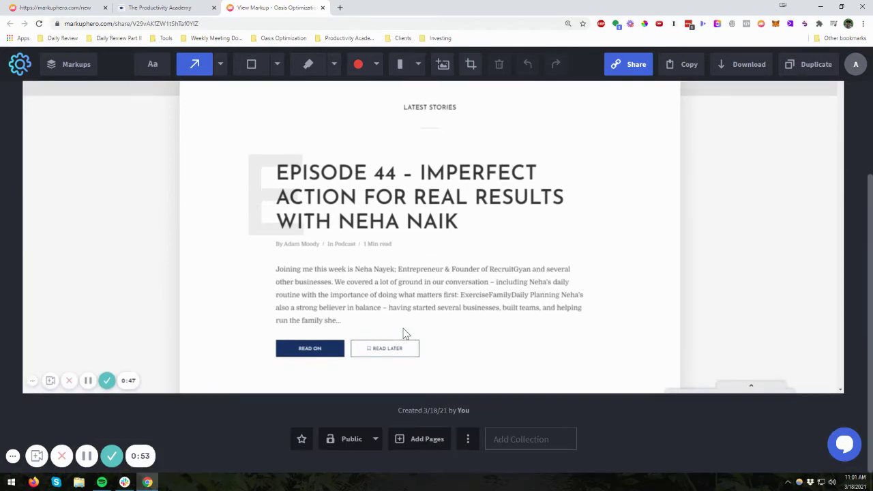
scroll(402, 332, "up", 2)
scroll(402, 332, "down", 3)
scroll(382, 320, "up", 3)
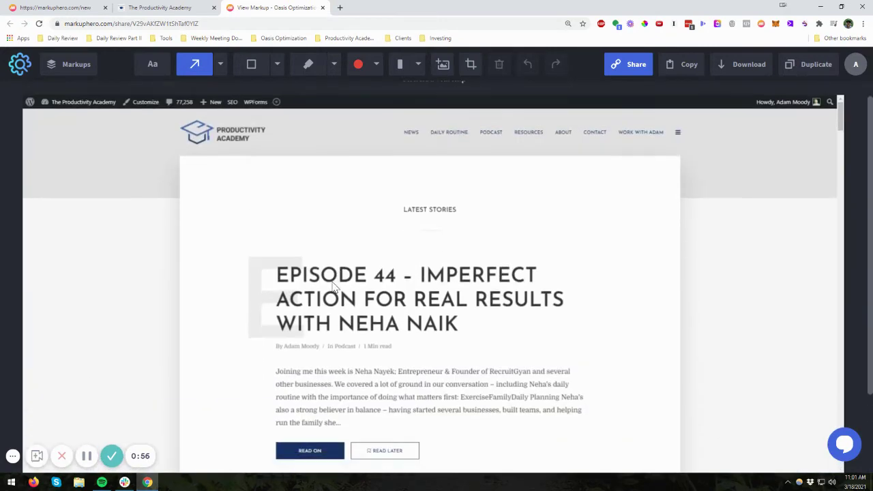
scroll(334, 286, "down", 2)
scroll(335, 205, "up", 3)
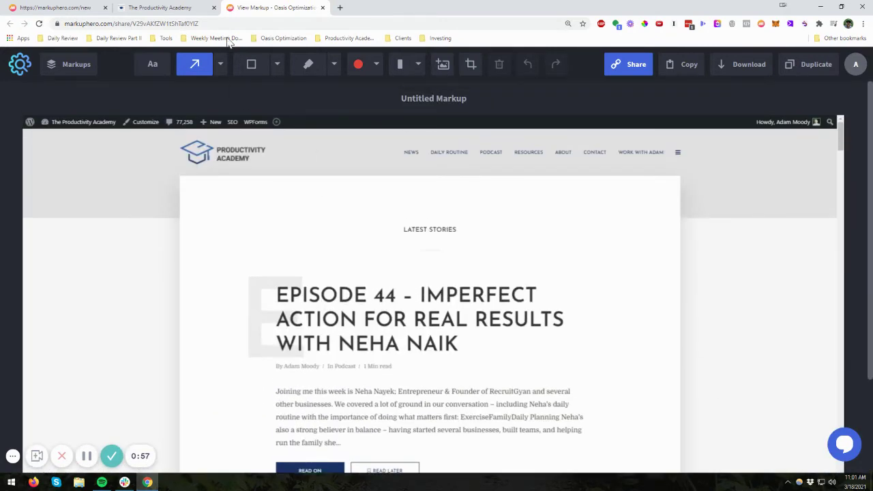
left_click(165, 8)
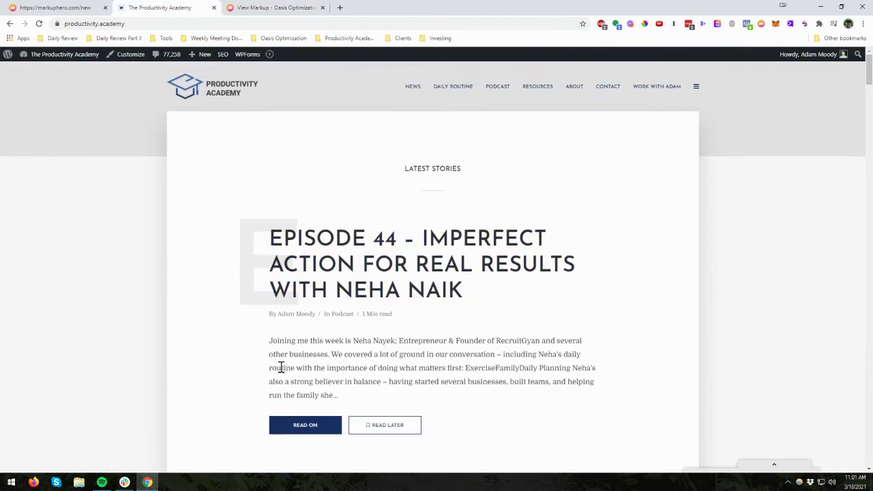
left_click(273, 7)
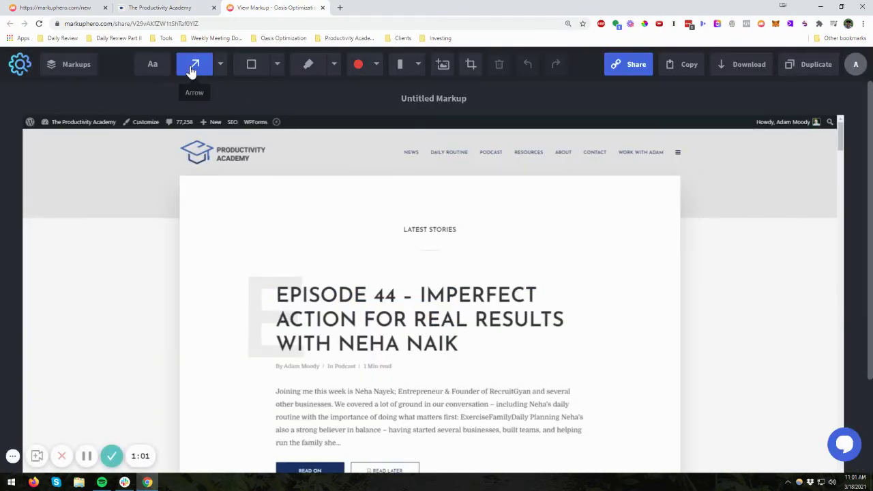
Look over the Arrow, Shape and Pen variants, the colour palette and stroke sizes.
left_click(220, 64)
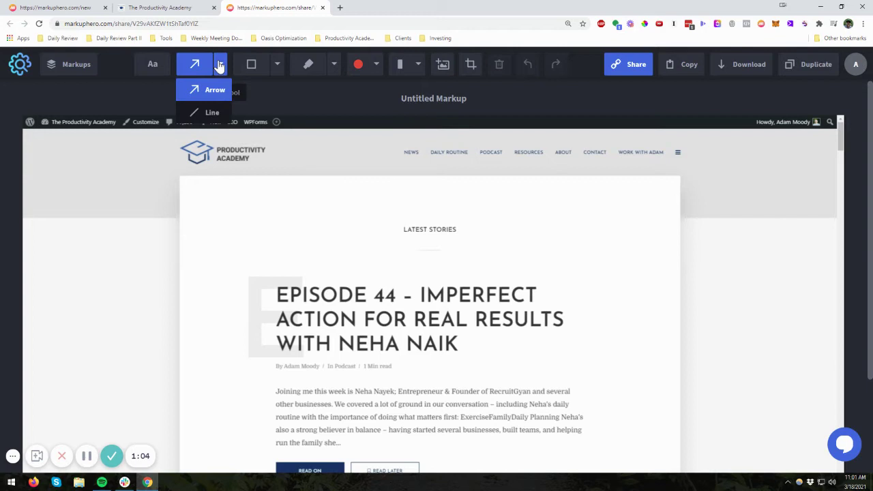
left_click(276, 66)
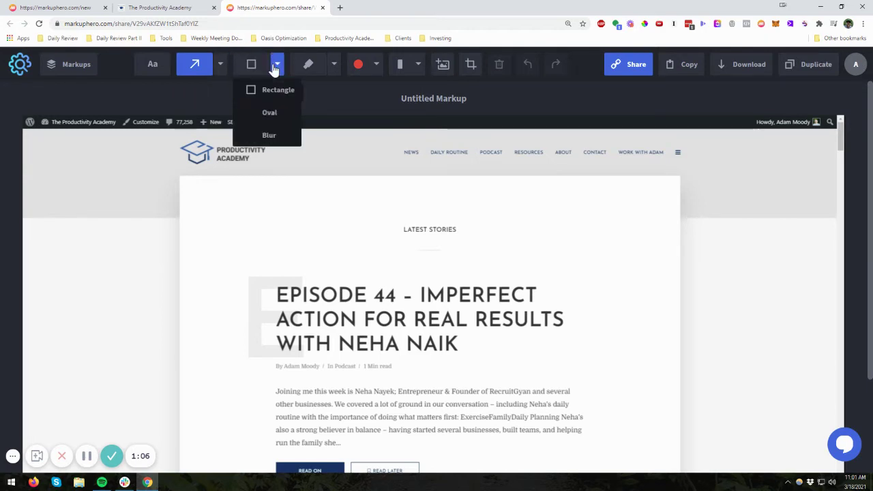
left_click(331, 65)
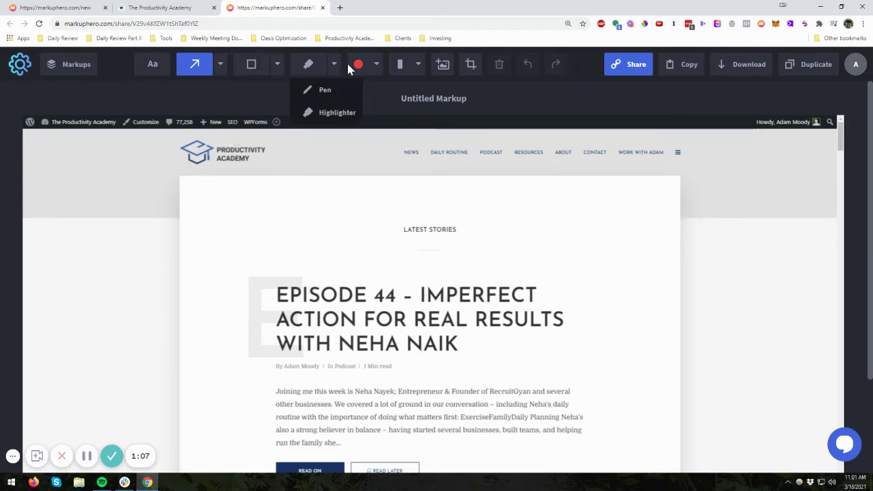
left_click(361, 69)
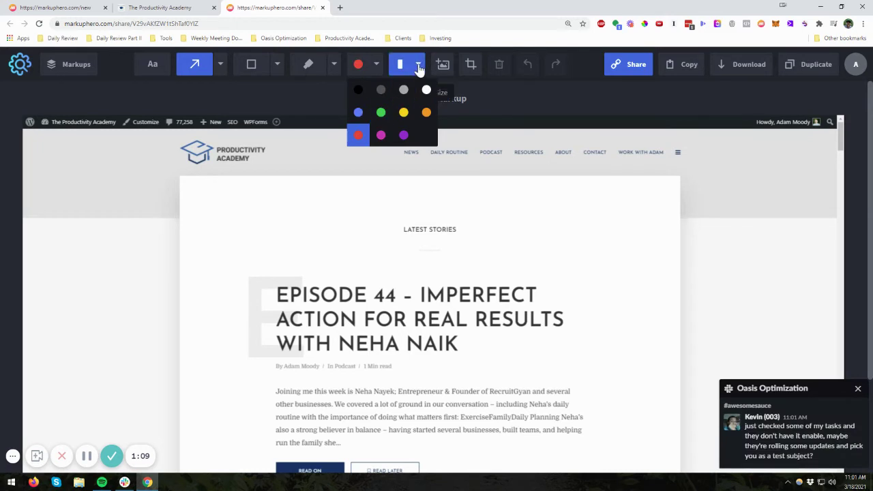
left_click(857, 388)
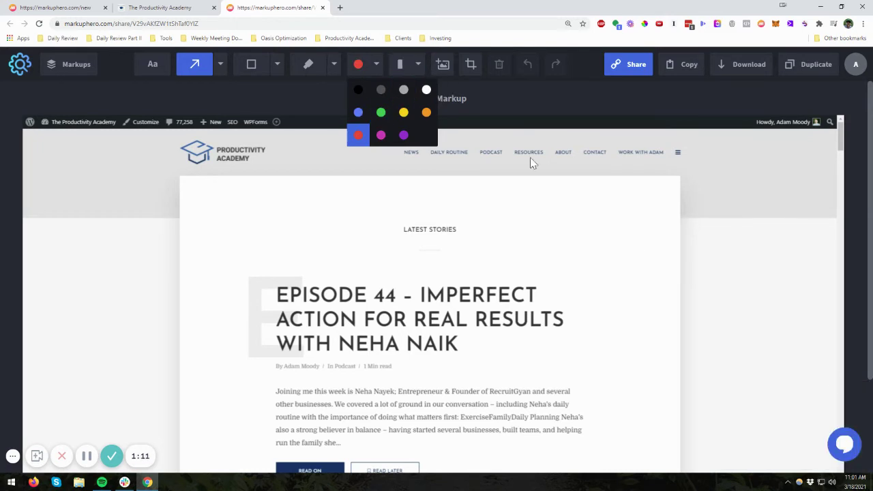
left_click(417, 64)
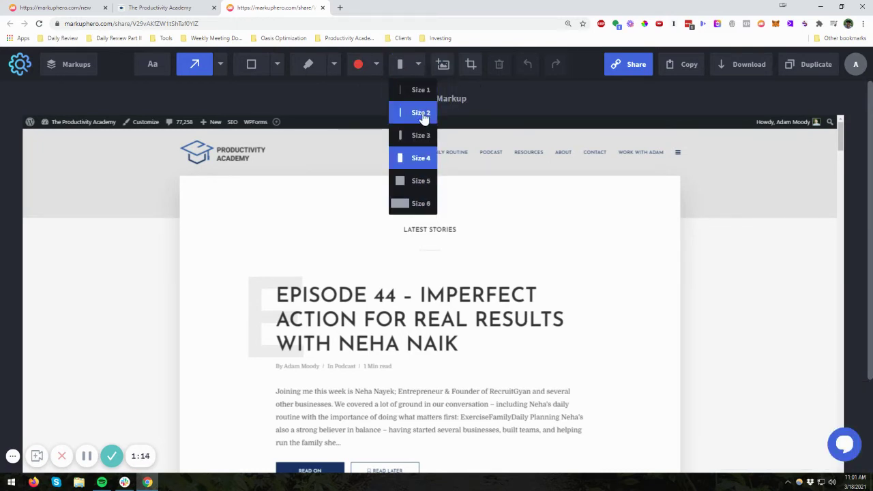
Title the markup 'Productivity Academy Test'.
left_click(547, 94)
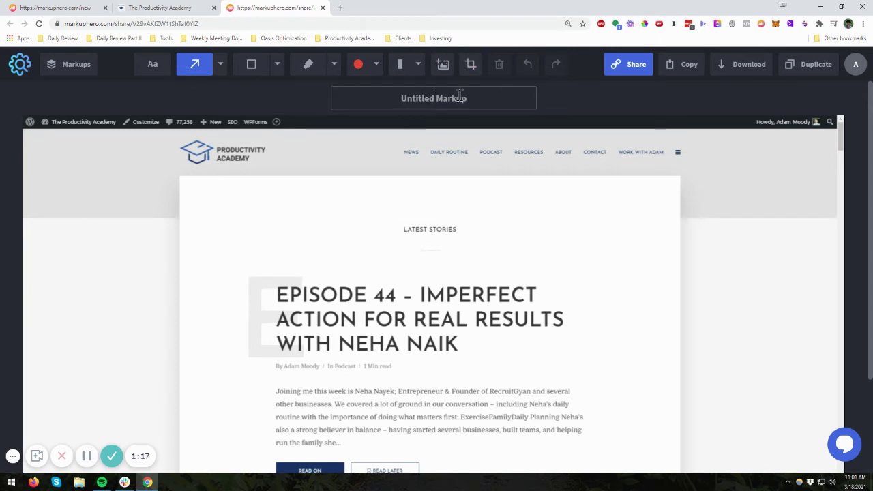
left_click(460, 95)
type("Productivit")
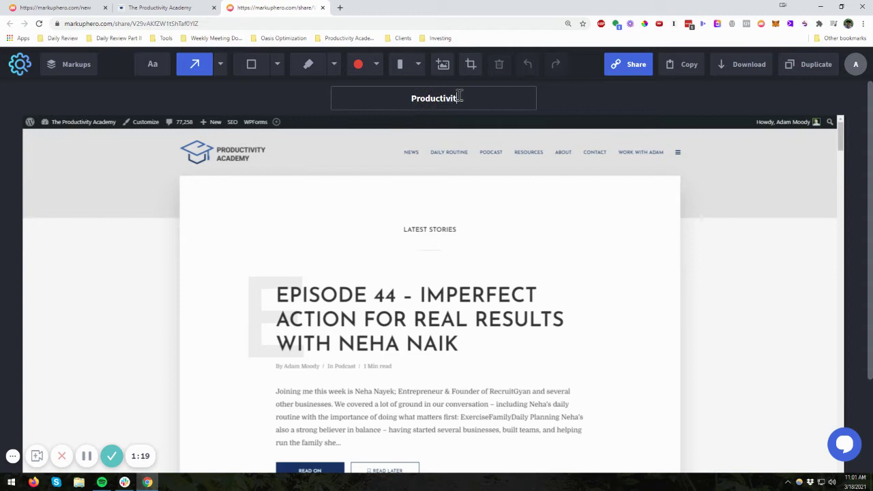
type("y Academy Test")
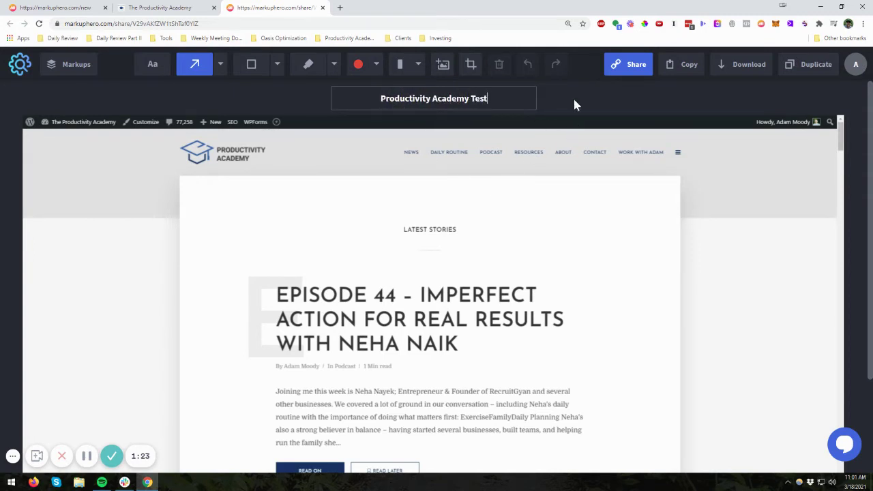
Highlight both headline lines in red and draw a red arrow down to READ ON.
left_click(307, 65)
left_click_drag(469, 294, 538, 293)
mouse_move(455, 303)
left_mouse_down()
mouse_move(279, 295)
mouse_move(535, 329)
left_mouse_up()
left_click(194, 64)
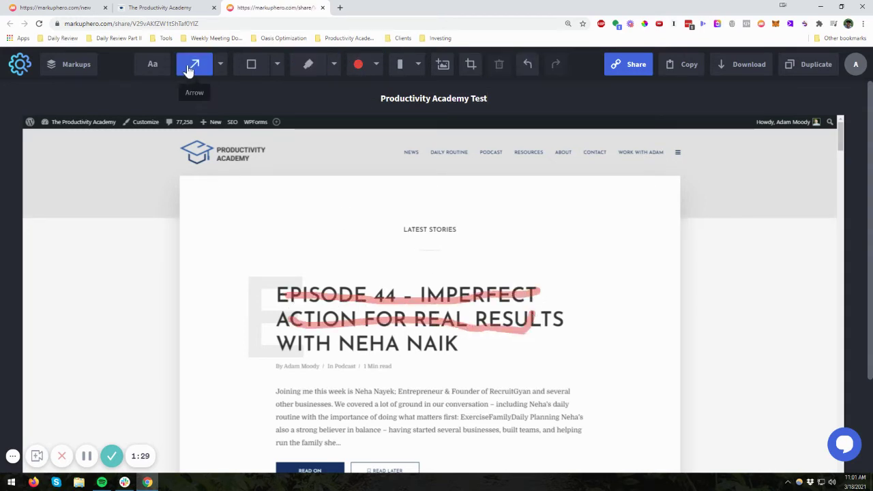
left_click_drag(206, 348, 272, 462)
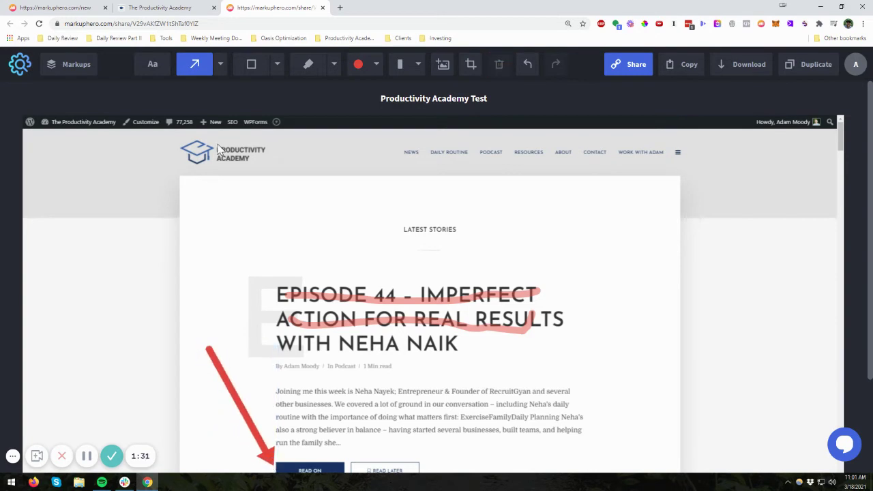
Keep the markup's privacy set to visible to anyone with the link.
scroll(136, 176, "down", 2)
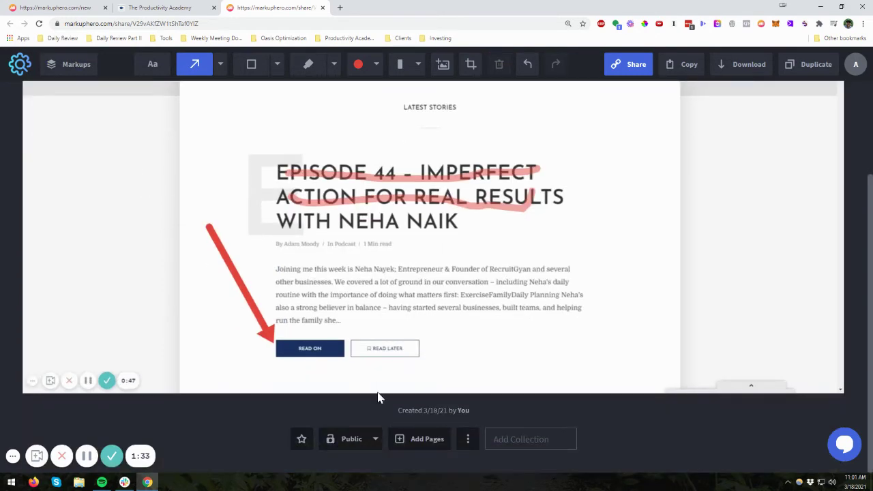
left_click(374, 441)
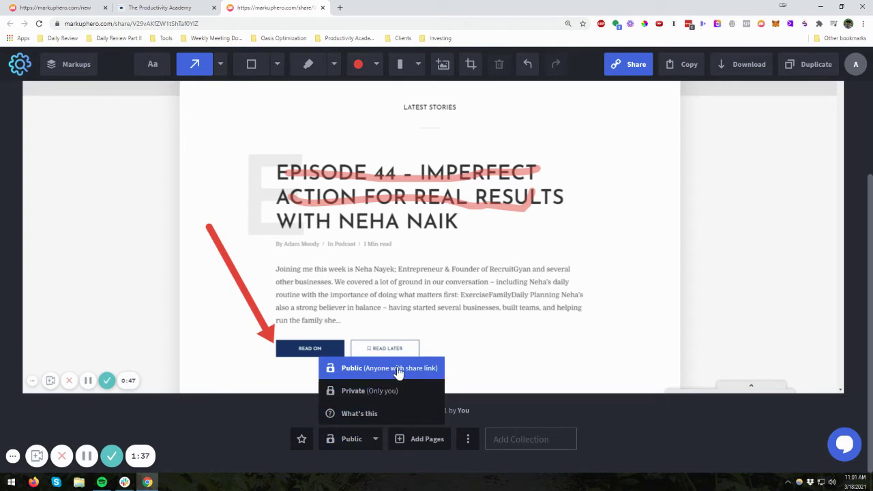
left_click(249, 419)
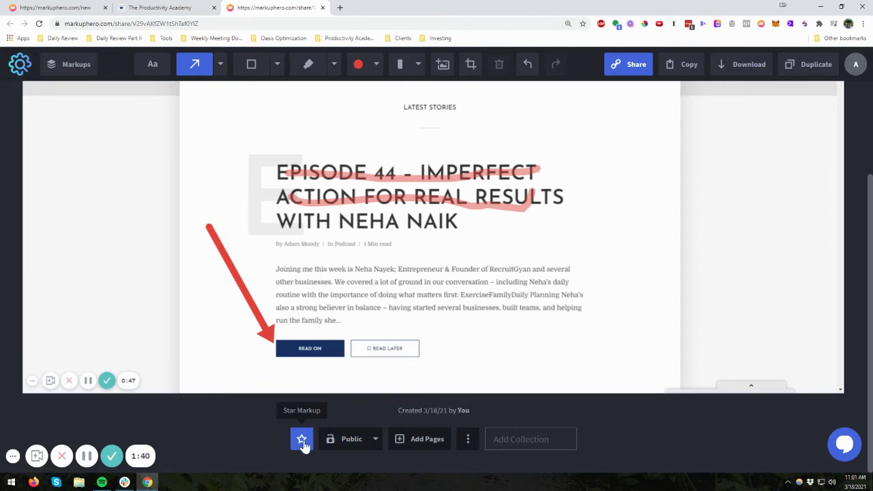
Add the markup to the Productivity Academy collection.
left_click(518, 439)
scroll(617, 436, "down", 2)
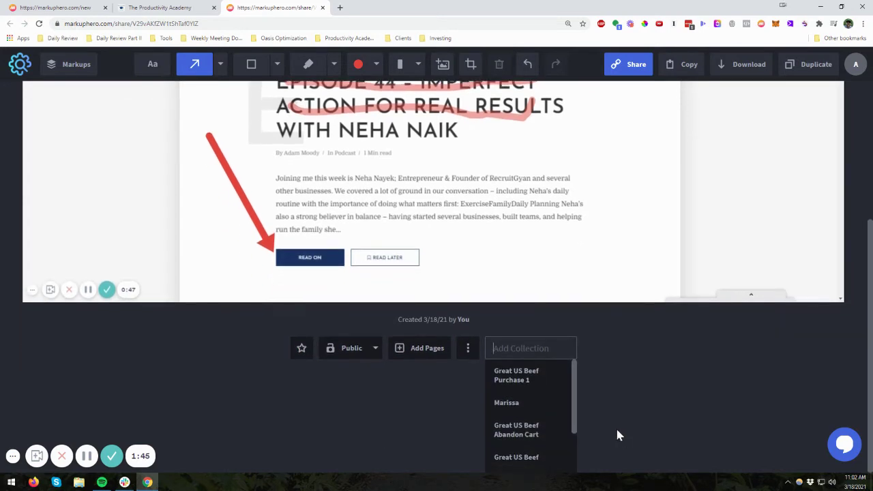
type("Productivity Acad")
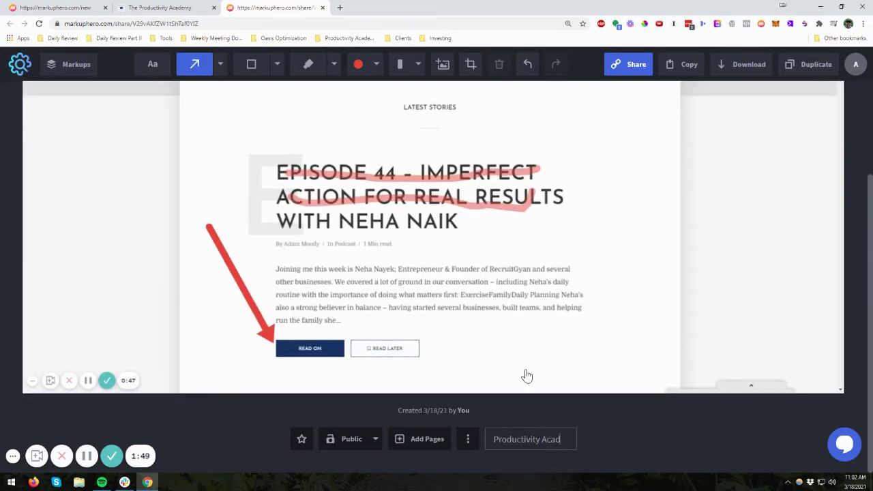
key("Return")
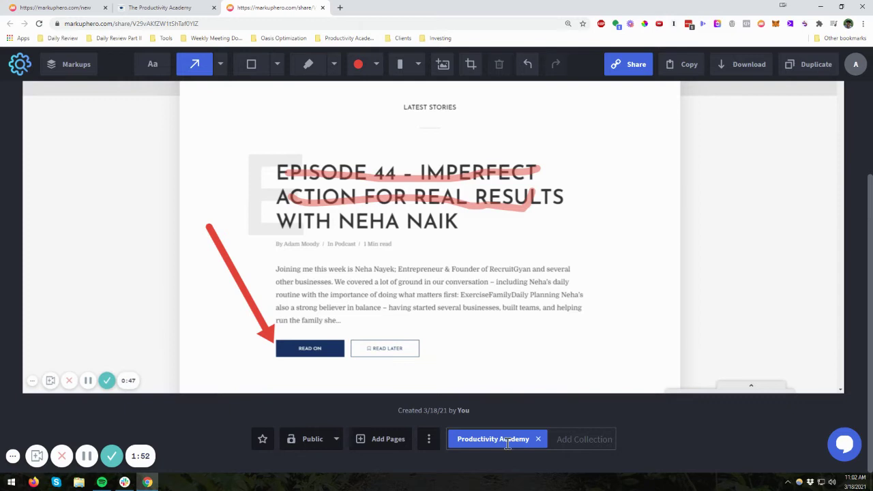
Copy the markup's shareable link with Share, then the annotated image with Copy.
scroll(559, 372, "up", 2)
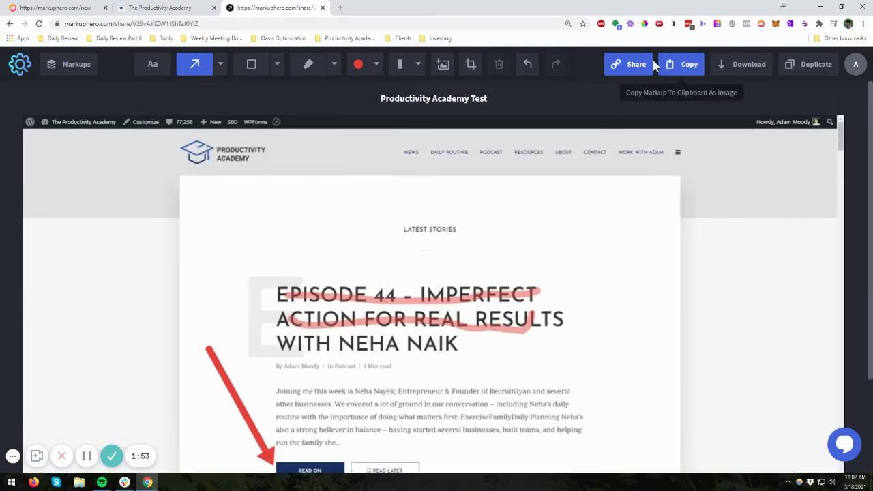
left_click(626, 68)
left_click(674, 64)
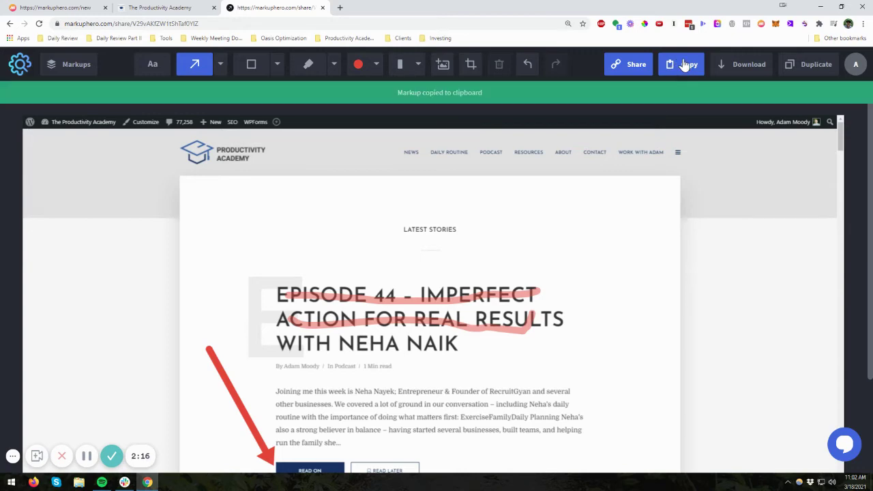
scroll(538, 259, "down", 5)
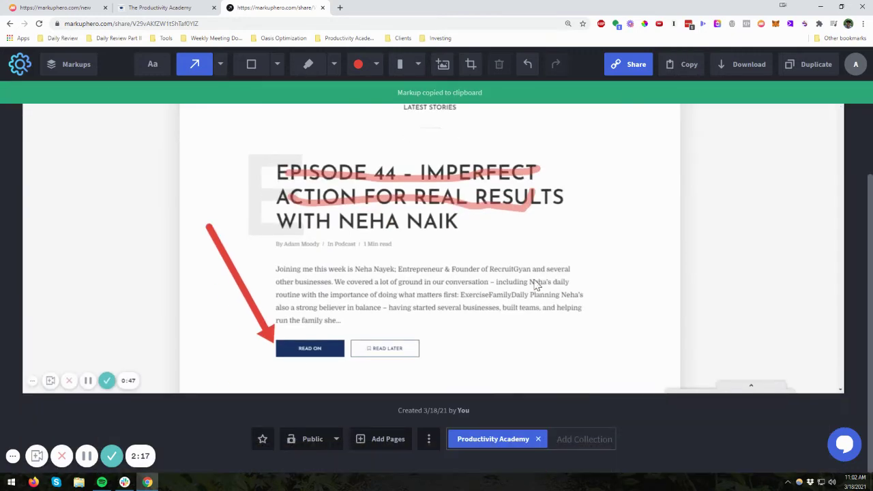
scroll(539, 259, "up", 4)
scroll(543, 249, "down", 3)
scroll(543, 248, "up", 2)
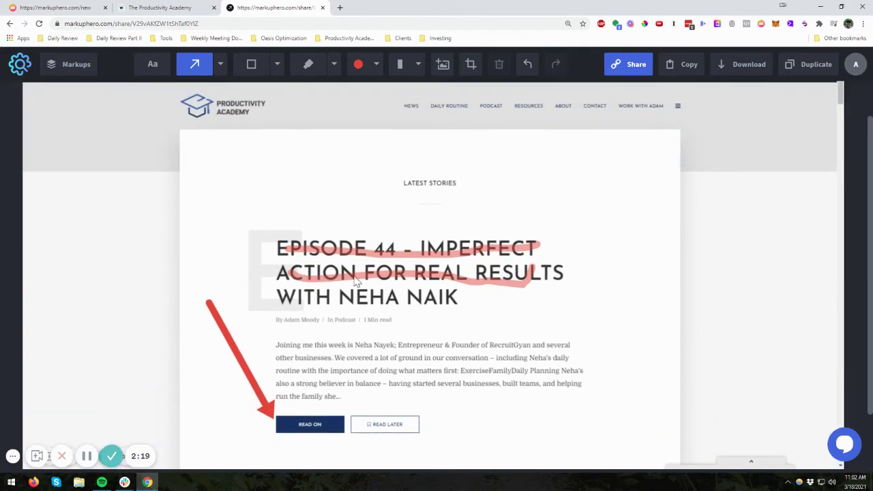
scroll(267, 341, "down", 2)
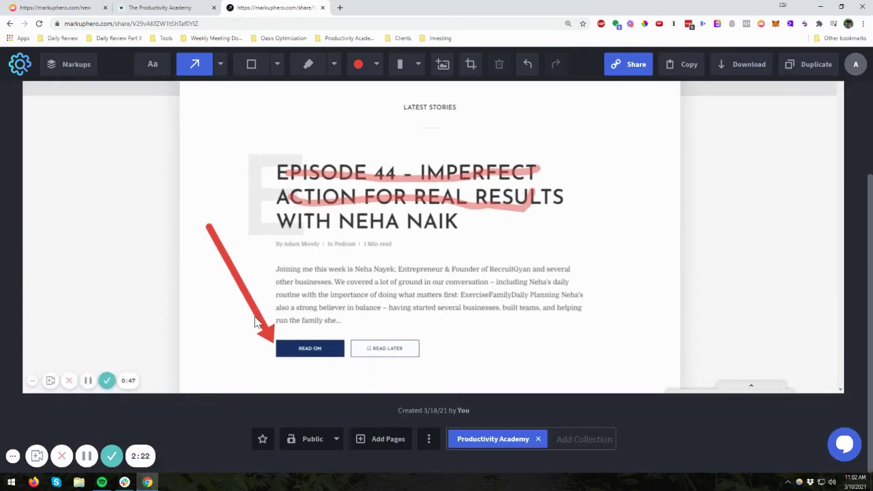
Select the red arrow beside READ ON and delete it.
left_click(258, 322)
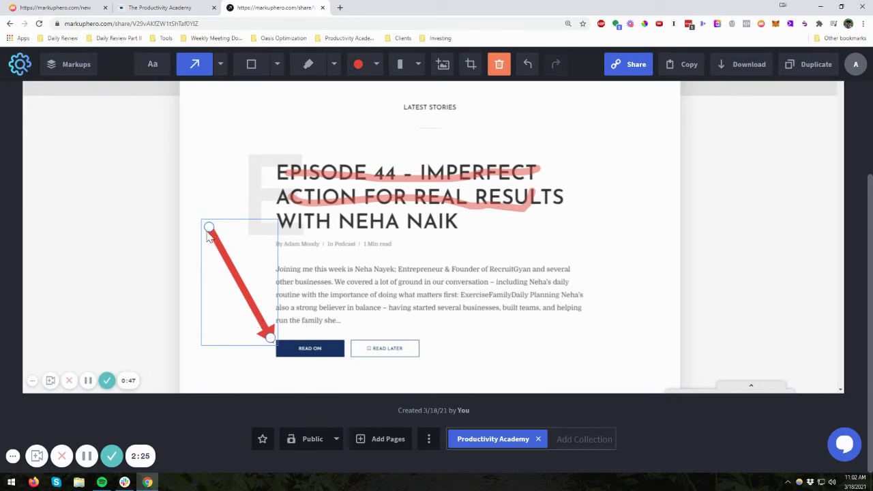
left_click_drag(208, 235, 191, 329)
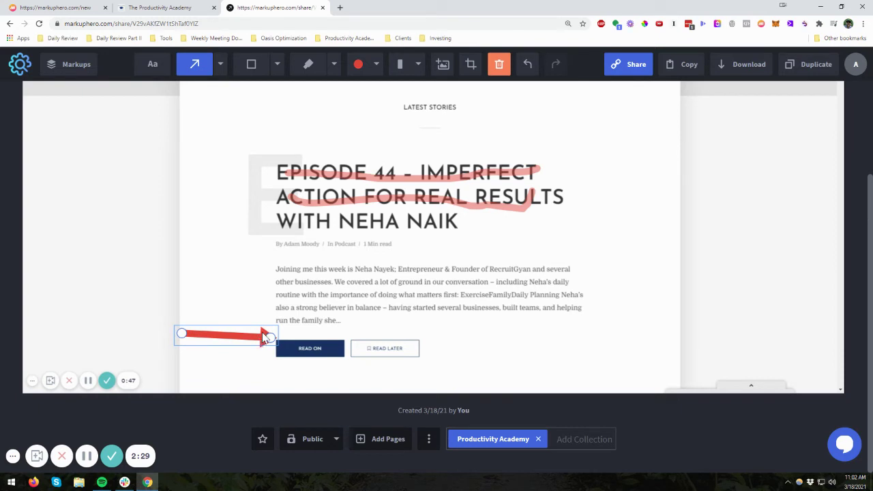
key("Delete")
Scribble over the READ ON button with a thick yellow pen stroke.
left_click(306, 69)
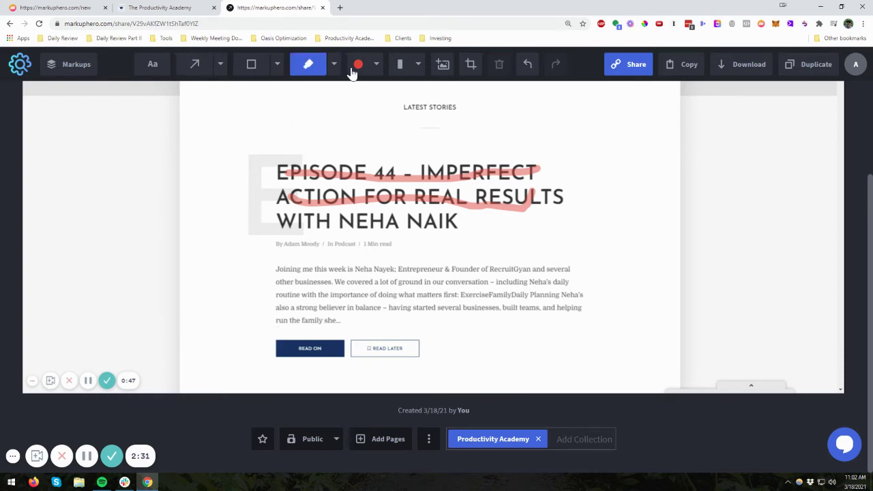
left_click(356, 67)
left_click(402, 120)
left_click(418, 64)
left_click(413, 201)
left_click_drag(349, 356, 285, 351)
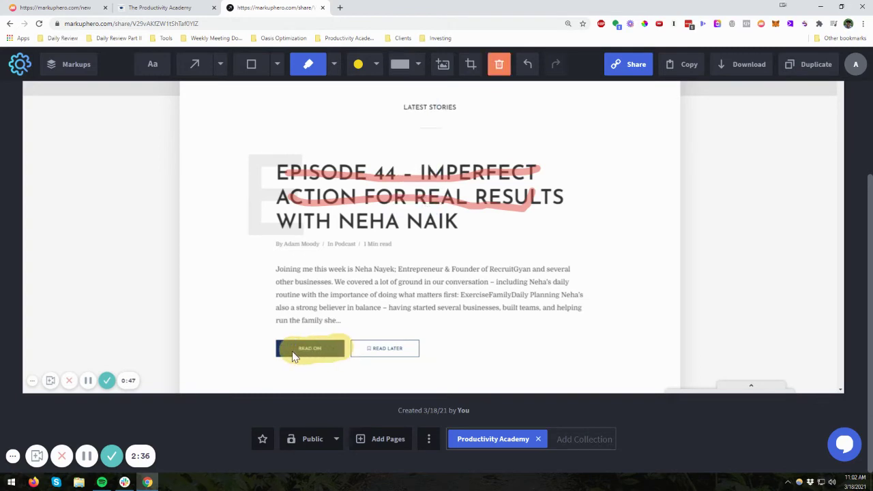
Draw a yellow arrow pointing at READ ON.
left_click(202, 64)
left_click_drag(201, 313, 269, 340)
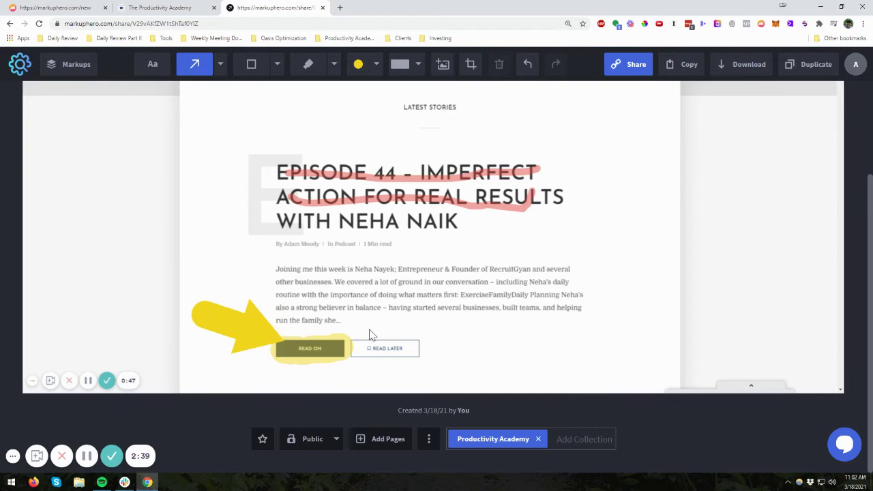
scroll(524, 276, "up", 2)
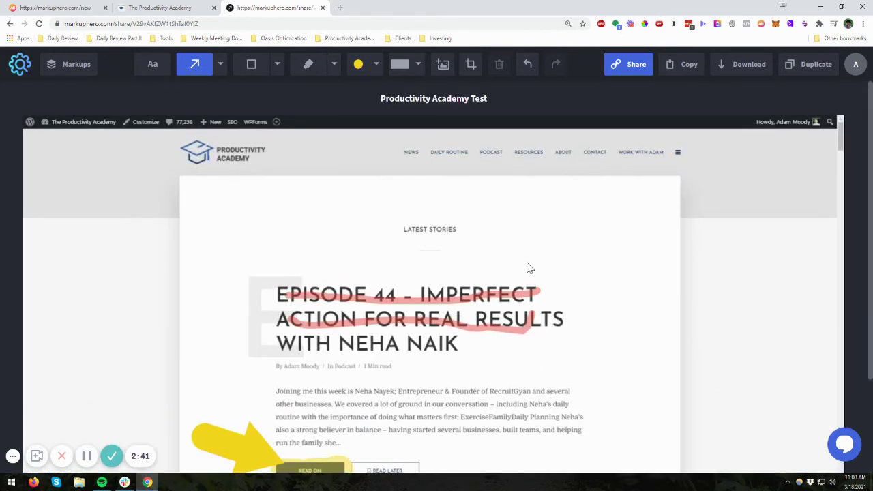
scroll(529, 262, "down", 2)
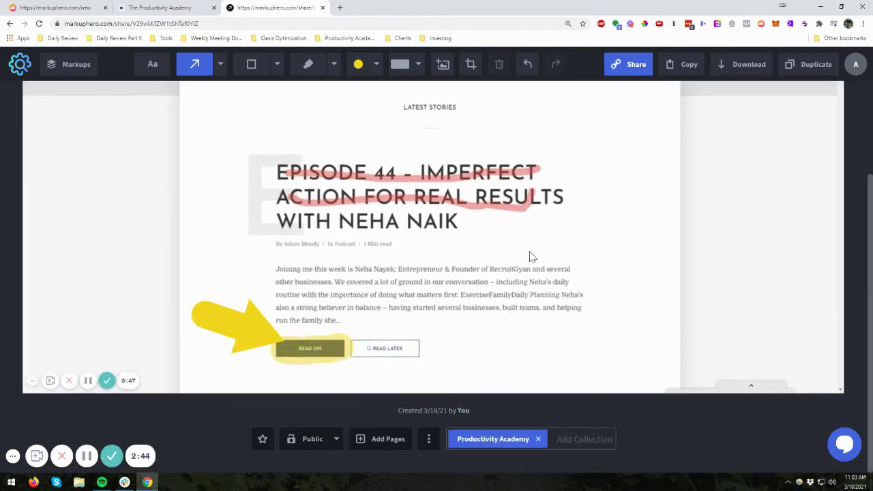
scroll(545, 191, "up", 2)
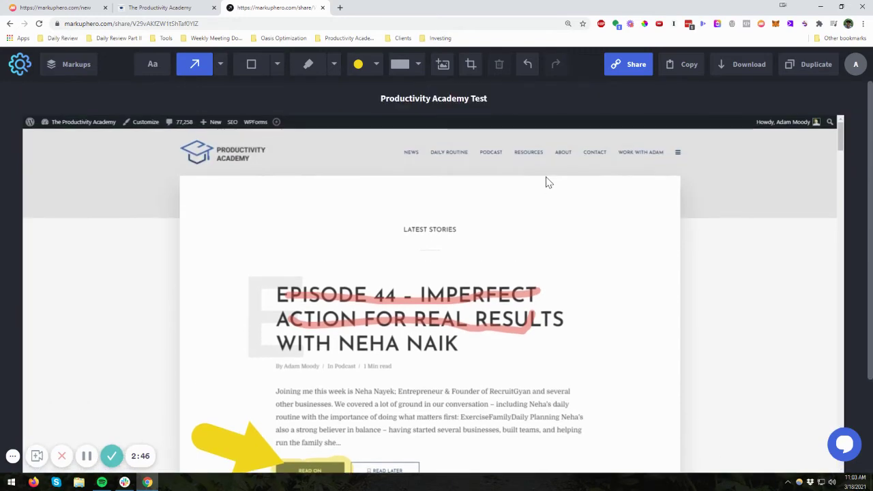
scroll(545, 183, "down", 2)
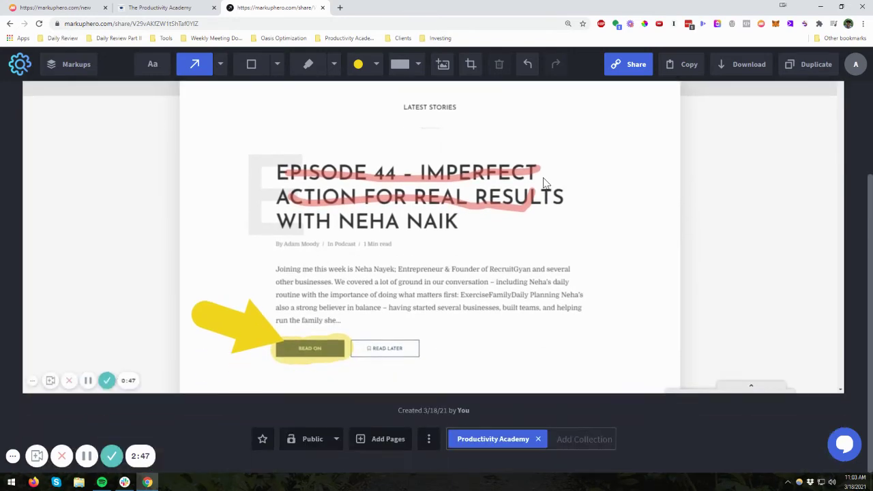
Upload 'The Complete Guide To Non-Sucky Transactional Emails' PDF from Downloads as a new markup.
scroll(544, 183, "up", 2)
left_click(60, 8)
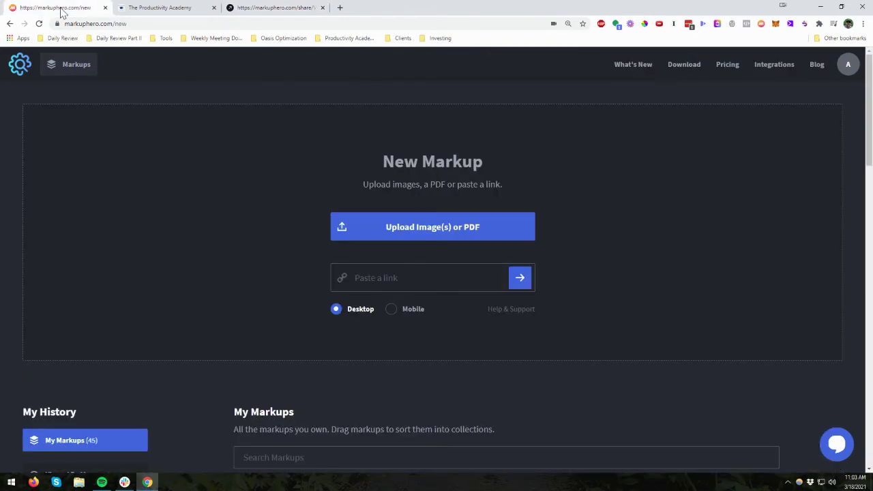
left_click(458, 230)
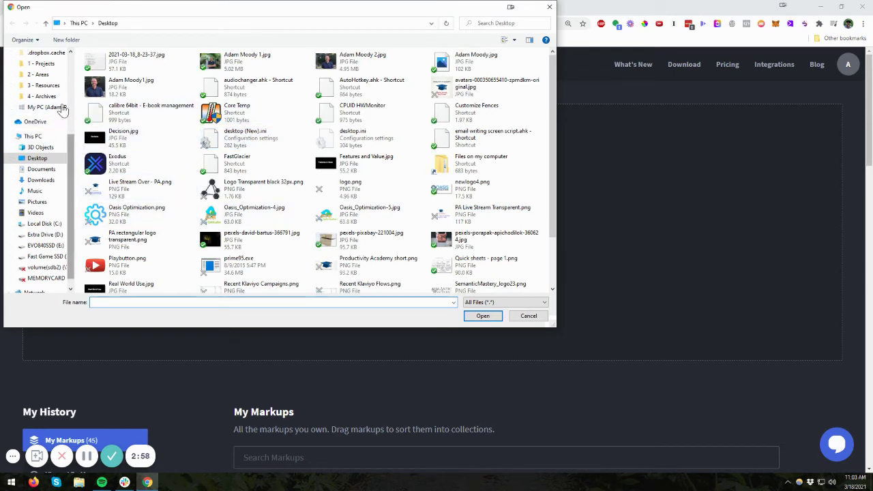
scroll(41, 123, "up", 2)
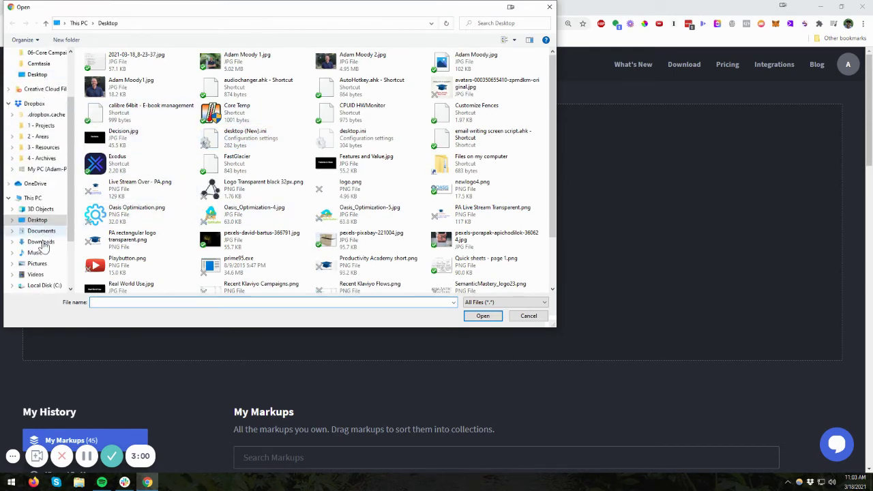
left_click(41, 242)
double_click(114, 100)
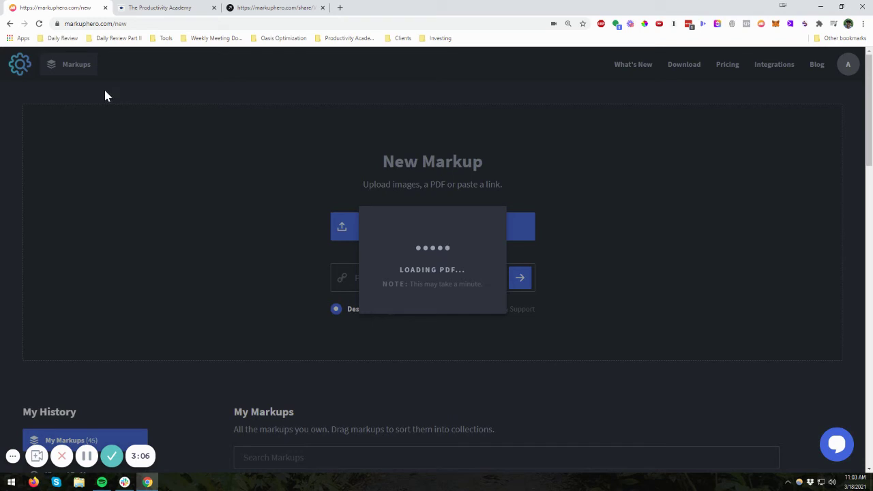
left_click(87, 456)
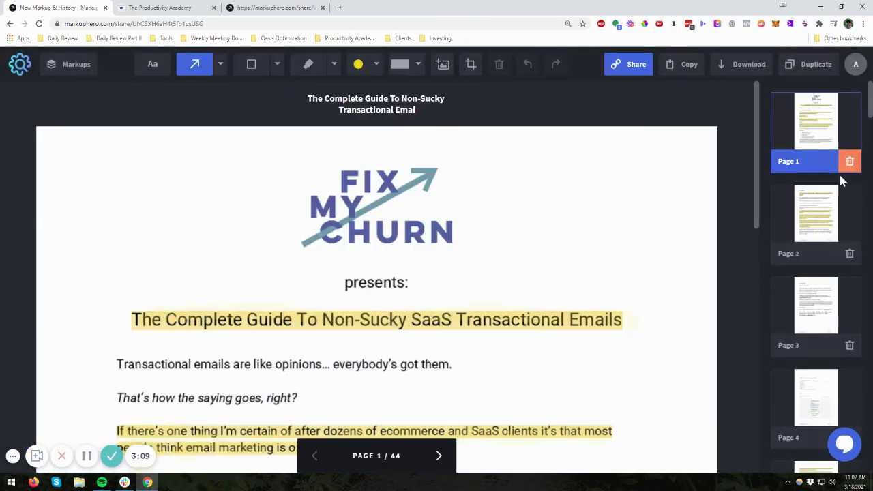
Scroll through the PDF to bring the 'Emails like' bullet list on page 1 into view.
scroll(840, 247, "down", 2)
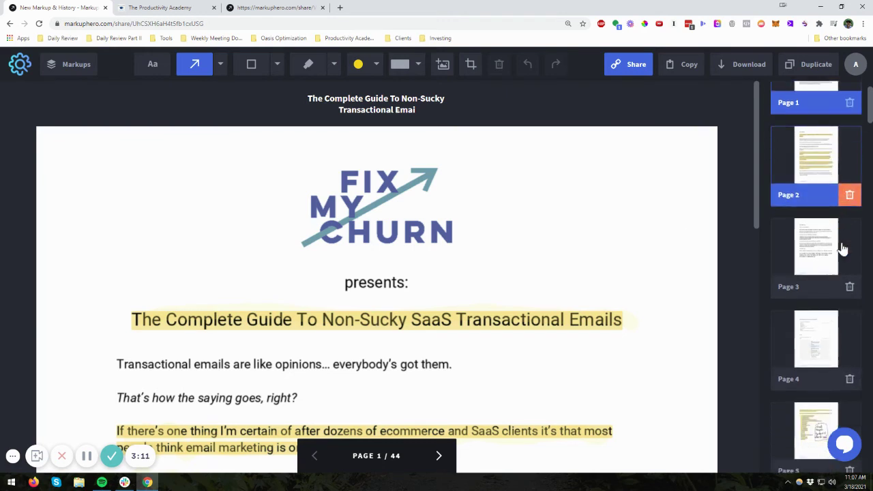
scroll(840, 247, "down", 5)
scroll(820, 228, "down", 5)
scroll(819, 228, "down", 3)
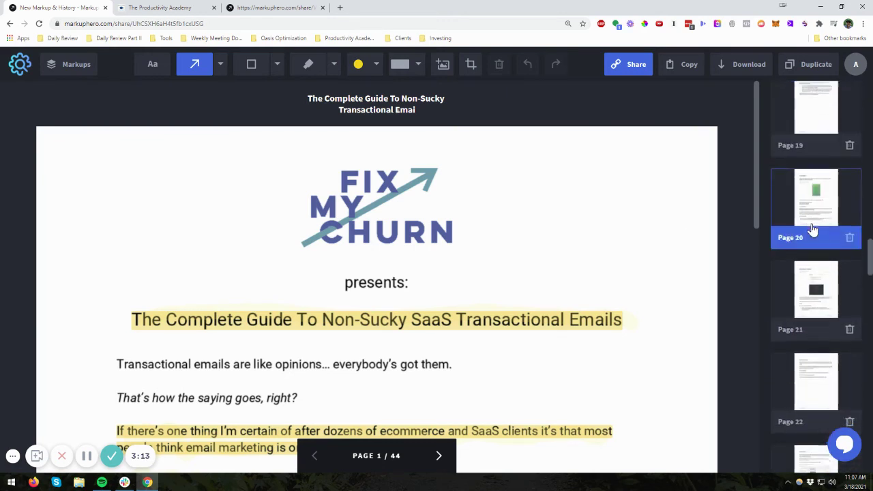
scroll(811, 229, "down", 3)
scroll(819, 204, "up", 5)
scroll(814, 200, "up", 7)
scroll(805, 205, "up", 5)
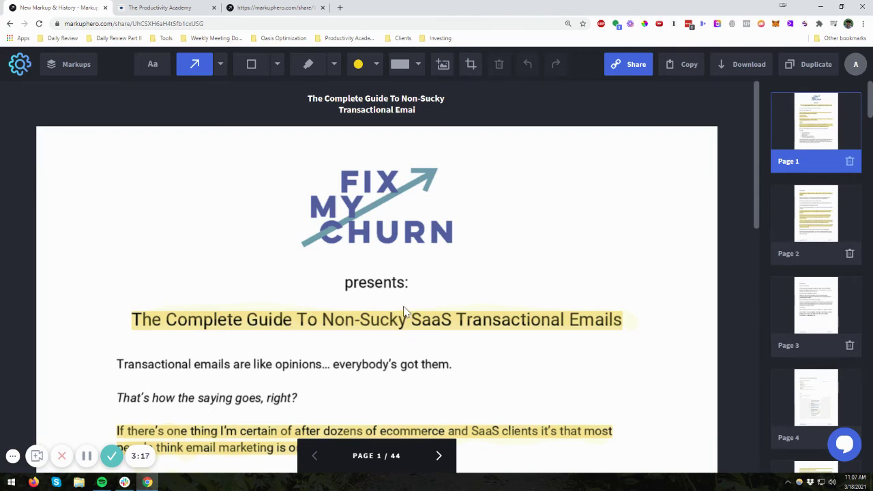
scroll(409, 326, "down", 3)
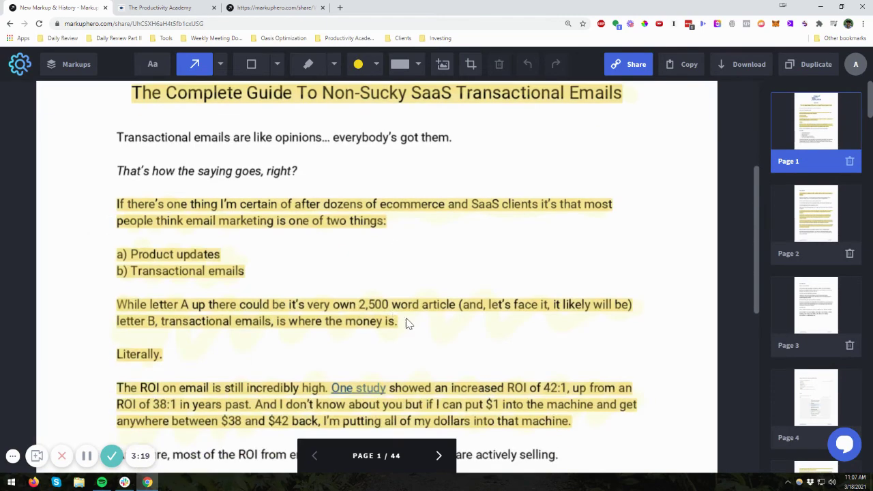
scroll(396, 316, "up", 3)
scroll(375, 294, "down", 4)
scroll(363, 271, "up", 4)
scroll(335, 234, "down", 6)
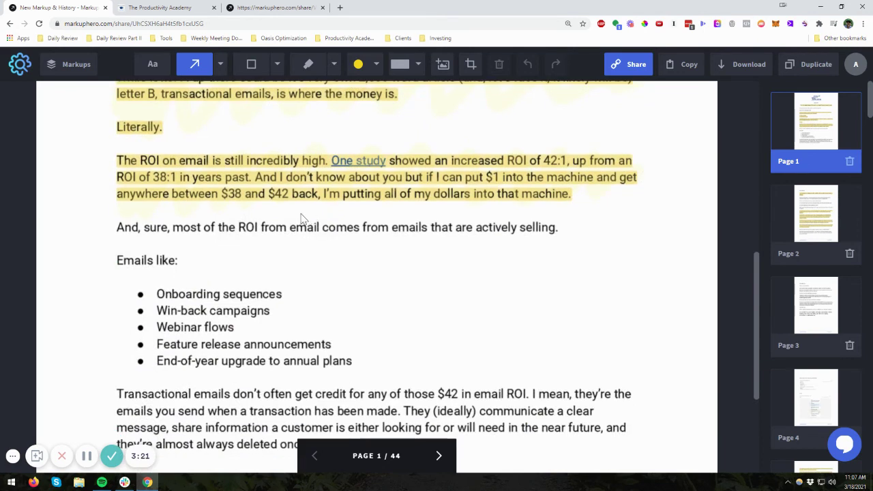
Aim the arrow at Onboarding sequences and highlight four 'Emails like' bullets in yellow.
mouse_move(380, 281)
left_mouse_down()
mouse_move(259, 275)
mouse_move(359, 283)
left_mouse_up()
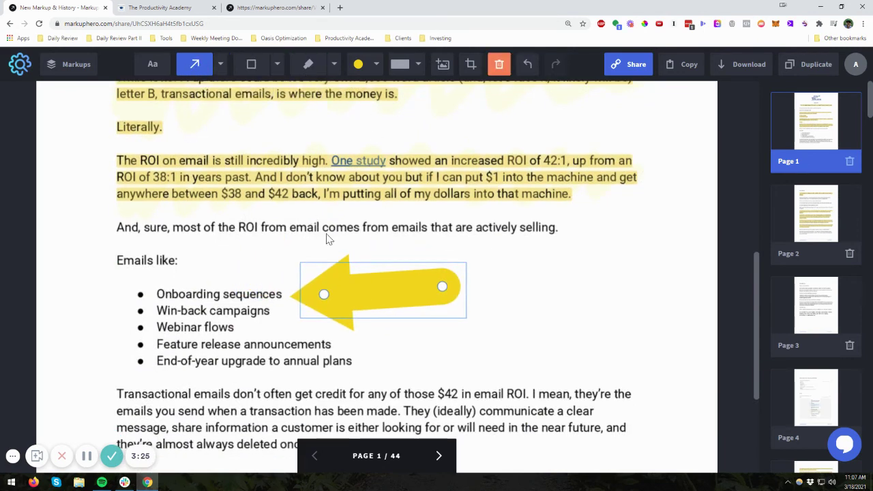
left_click(309, 64)
left_click_drag(151, 300, 270, 311)
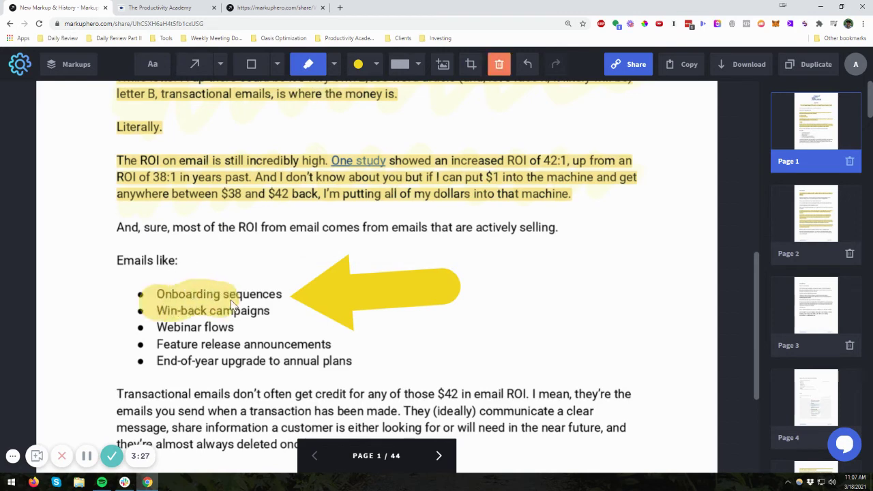
left_click_drag(289, 360, 193, 360)
Highlight the following transactional emails paragraph in yellow.
scroll(347, 372, "down", 2)
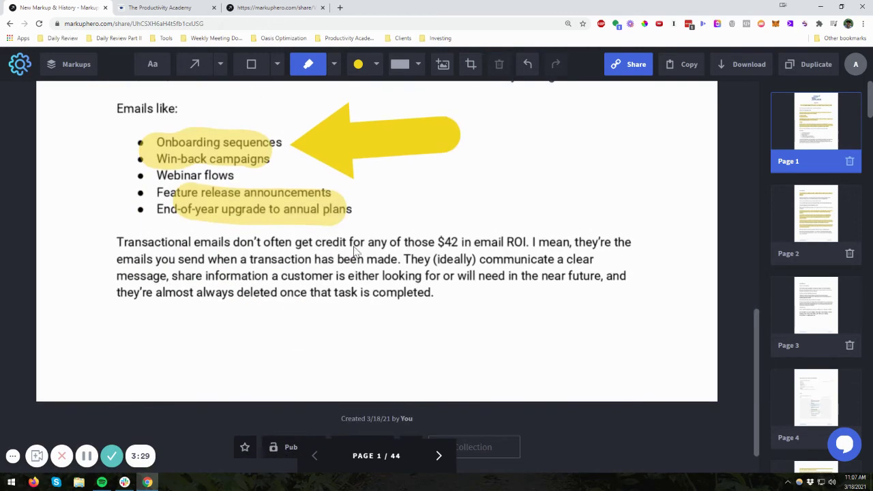
scroll(334, 253, "up", 2)
scroll(350, 349, "down", 2)
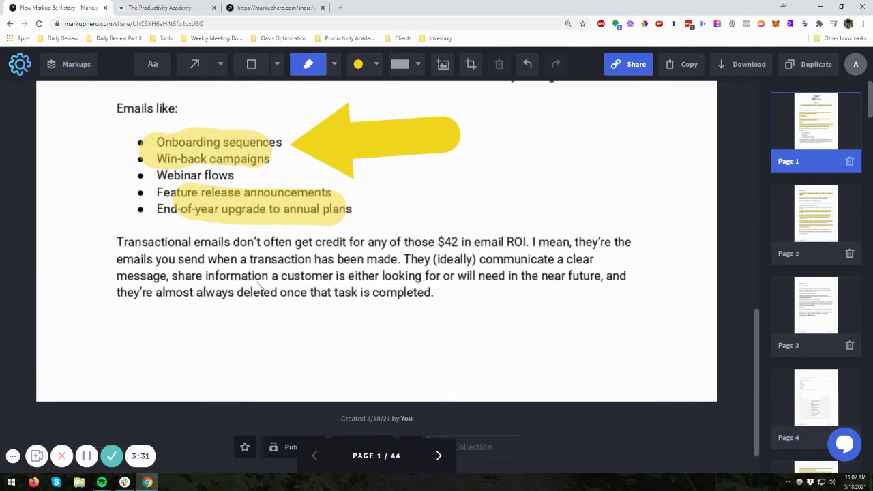
mouse_move(164, 243)
left_mouse_down()
mouse_move(391, 279)
mouse_move(577, 254)
mouse_move(326, 267)
mouse_move(198, 305)
mouse_move(119, 218)
left_mouse_up()
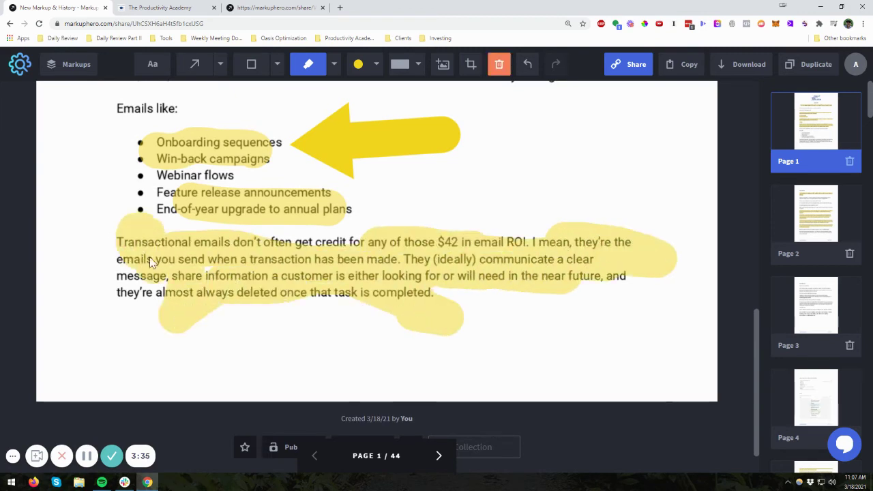
Add a yellow text box reading "adfgsdfg" beside the bullet list on page 1.
left_click(155, 68)
left_click(410, 185)
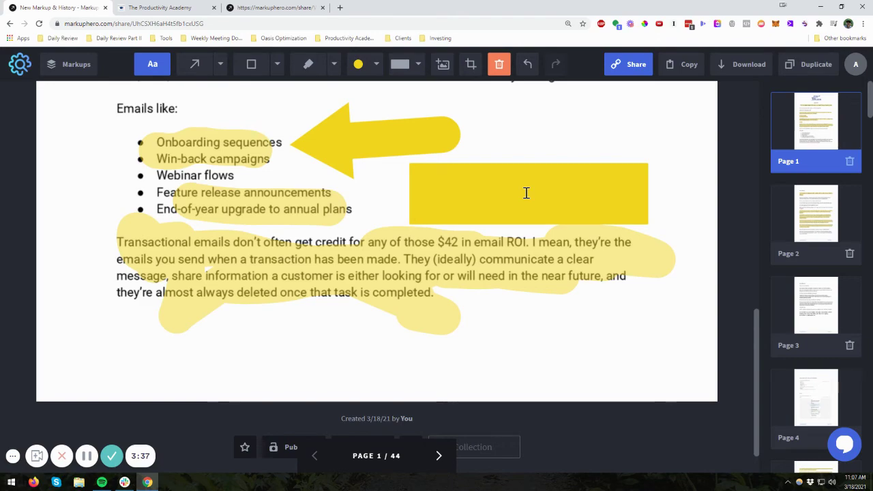
type("adfgsdfg")
scroll(375, 257, "up", 5)
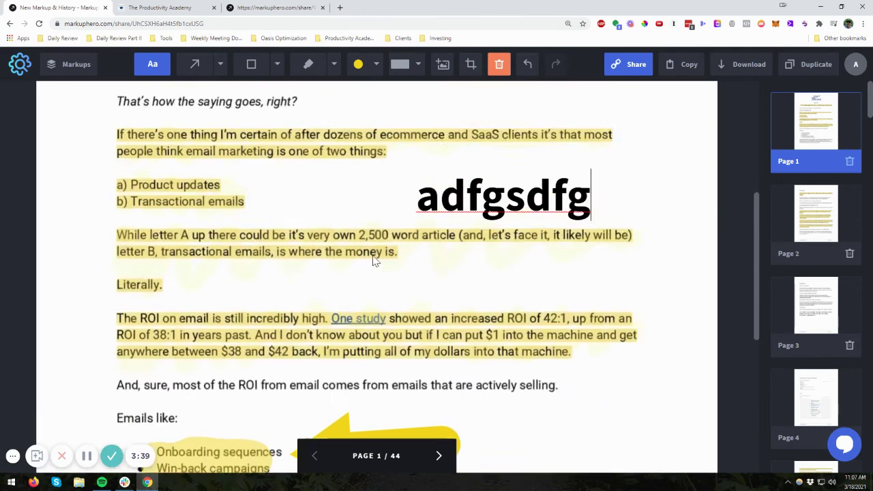
scroll(374, 253, "down", 2)
scroll(373, 232, "down", 3)
scroll(375, 228, "up", 2)
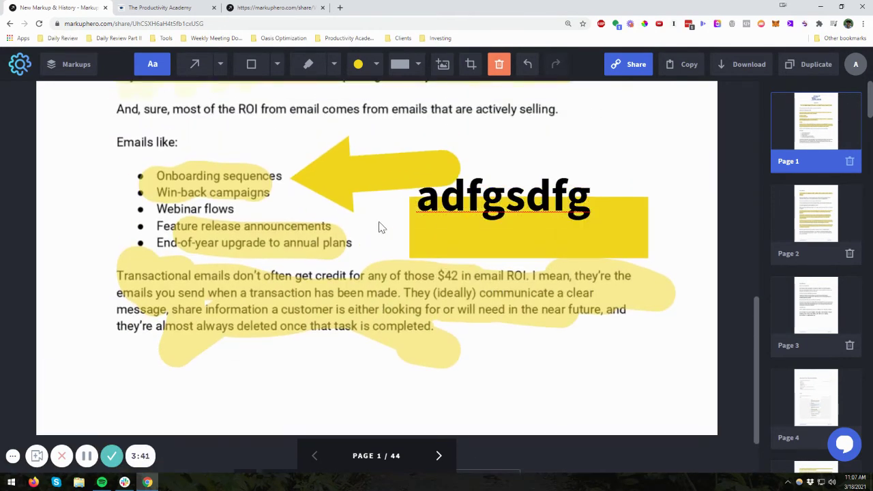
scroll(375, 222, "down", 2)
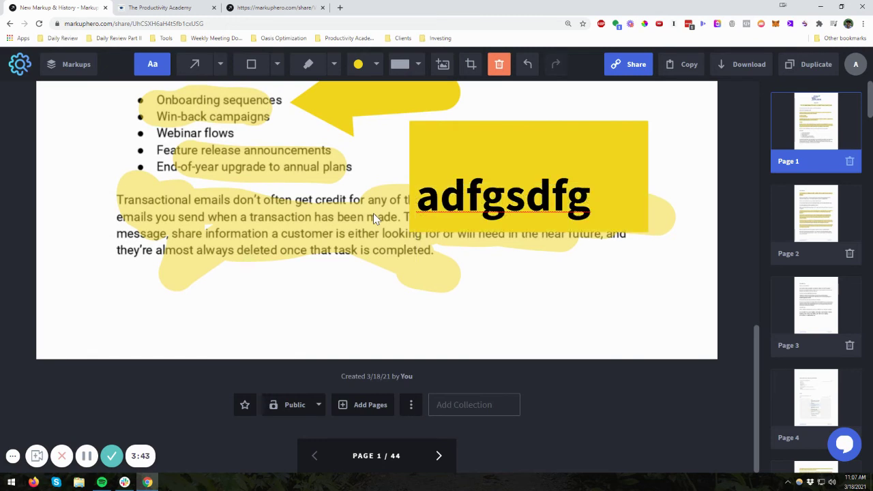
Shrink the "adfgsdfg" text box and move it below the Transactional emails paragraph.
left_click(474, 165)
left_click(380, 175)
left_click(539, 222)
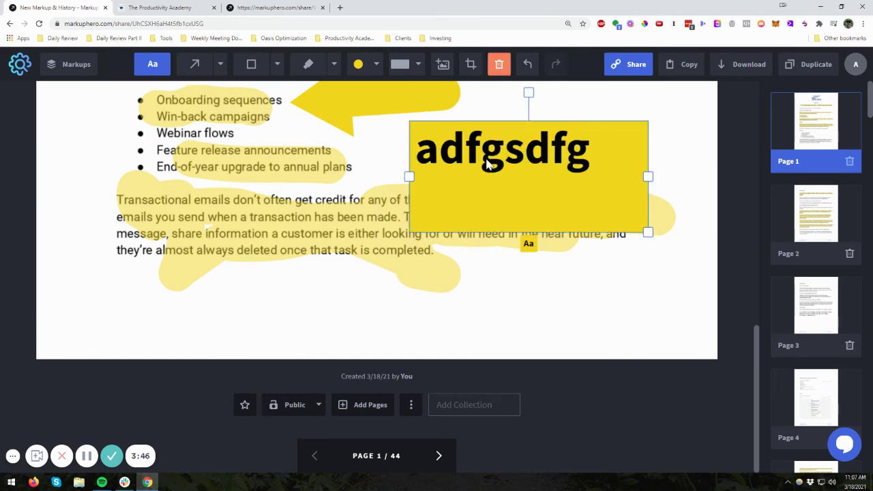
left_click_drag(648, 232, 534, 182)
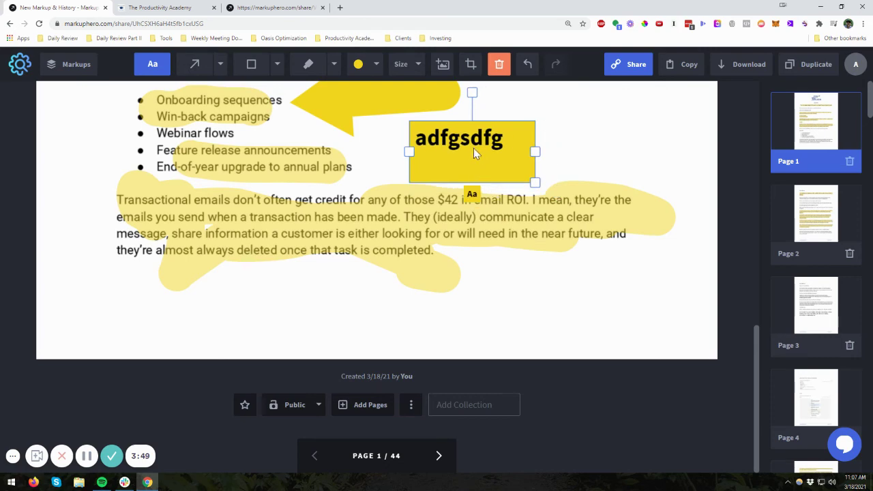
mouse_move(475, 153)
left_mouse_down()
mouse_move(559, 159)
mouse_move(556, 267)
left_mouse_up()
scroll(417, 254, "up", 2)
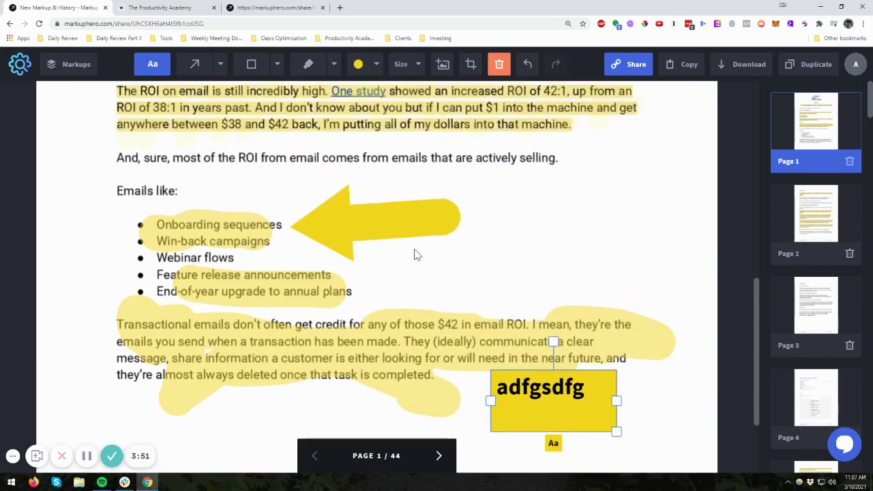
scroll(417, 255, "up", 3)
scroll(414, 250, "up", 1)
scroll(415, 251, "up", 1)
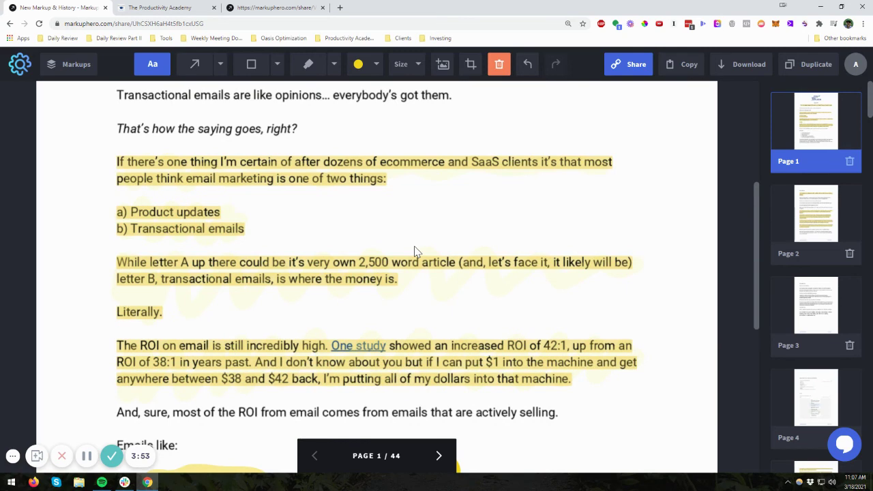
scroll(402, 257, "down", 4)
scroll(392, 262, "down", 1)
scroll(392, 263, "down", 1)
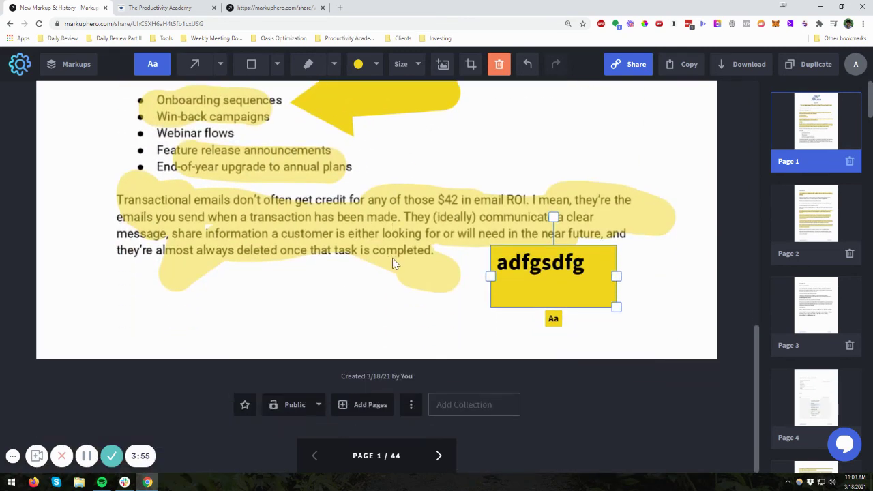
scroll(392, 258, "up", 1)
scroll(392, 257, "up", 2)
scroll(392, 258, "up", 2)
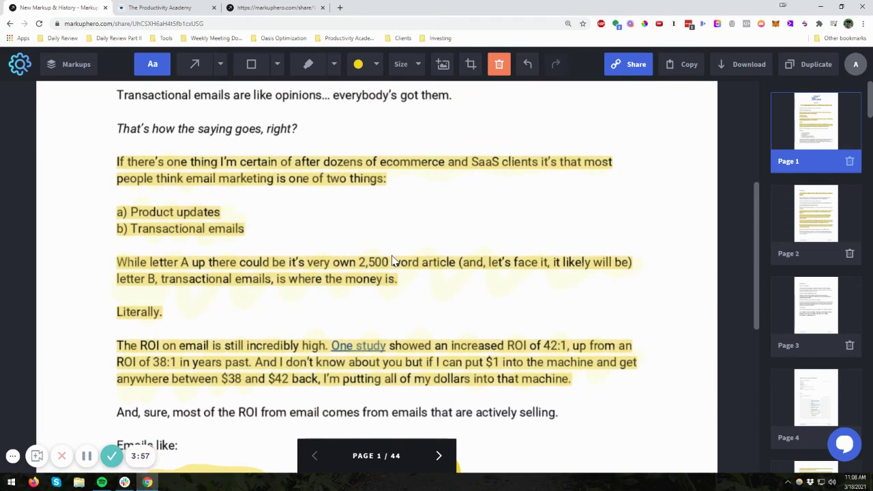
scroll(392, 258, "up", 2)
scroll(392, 260, "up", 2)
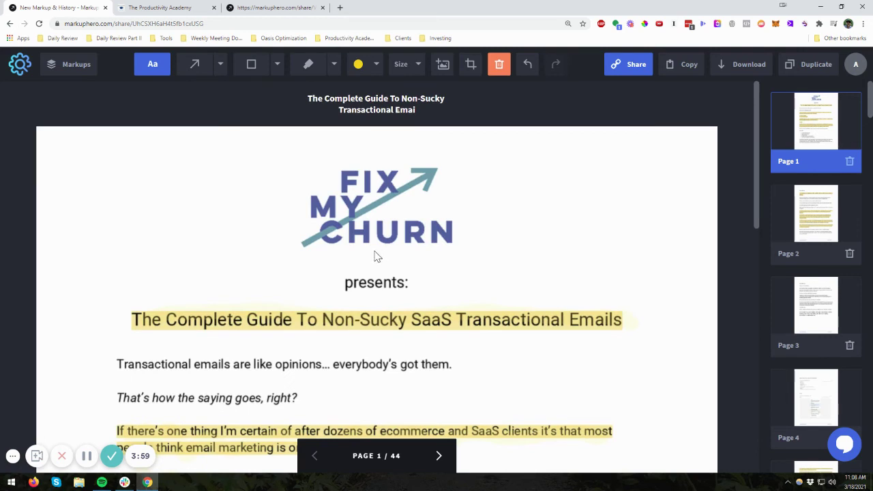